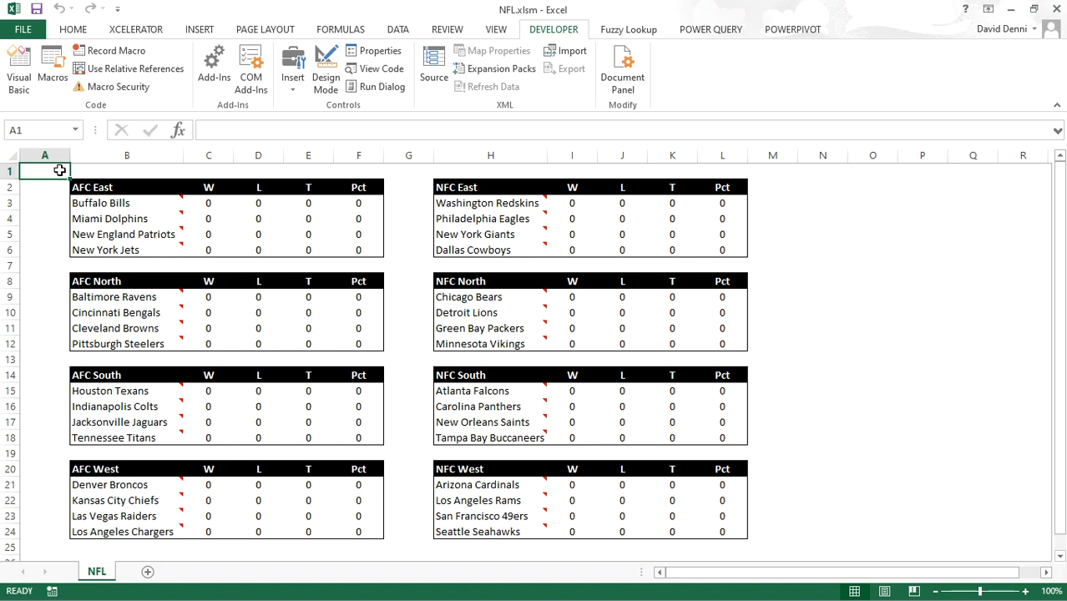
Step: Delete the existing comments from all the team cells in the range B3:H24
mouse_move(104, 202)
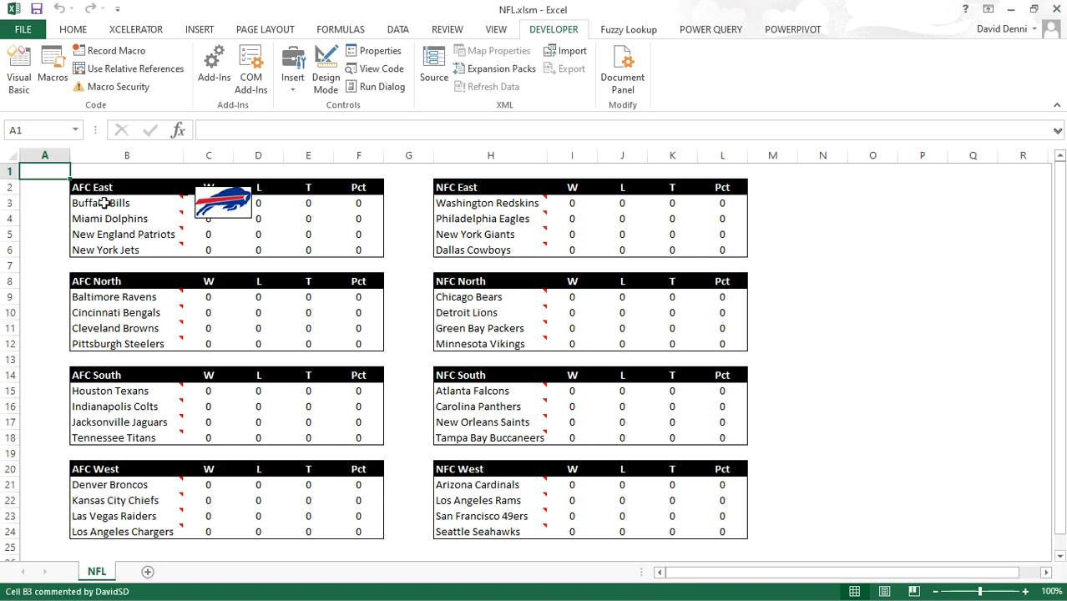
mouse_move(115, 234)
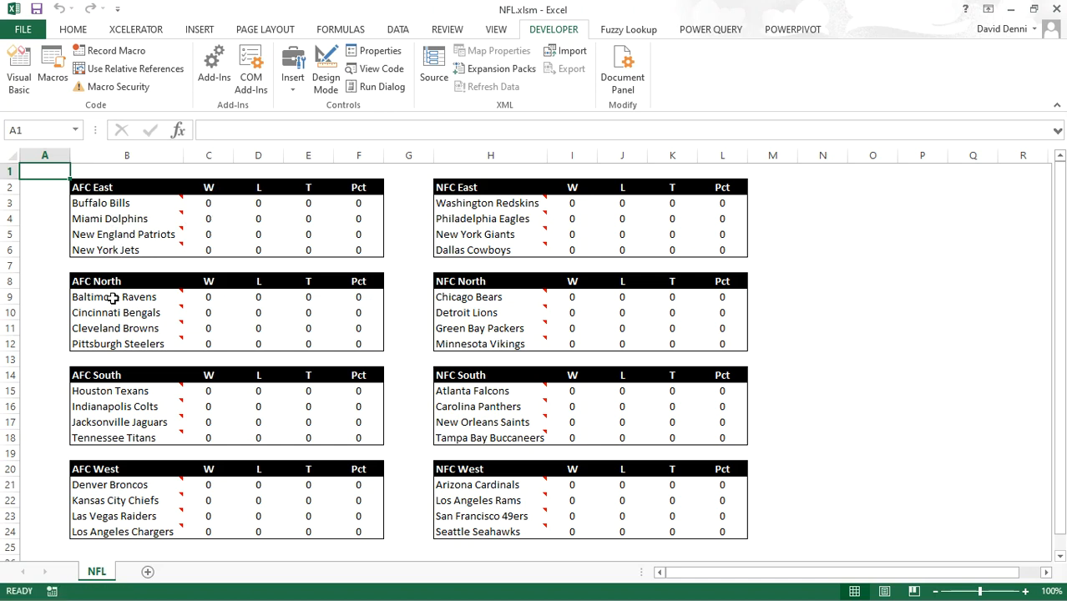
mouse_move(112, 298)
left_click_drag(114, 202, 524, 528)
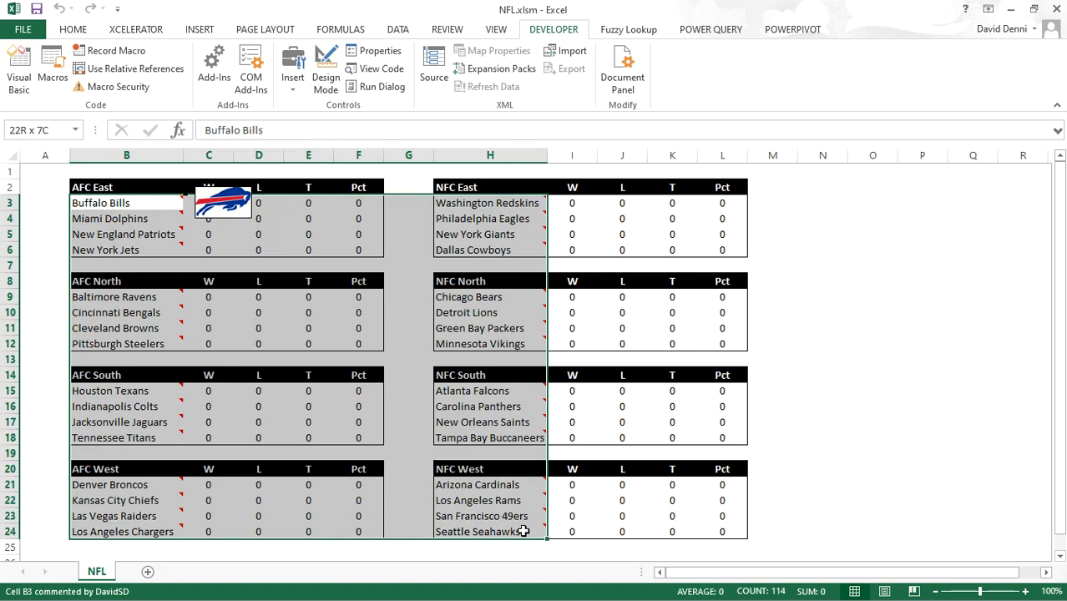
right_click(525, 532)
left_click(572, 423)
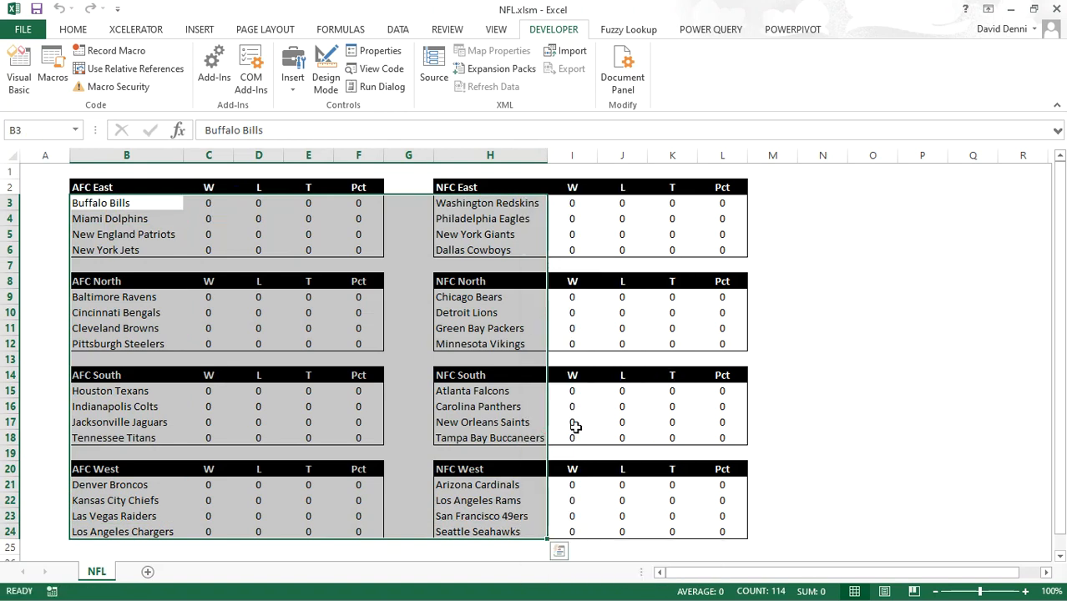
Step: Insert a comment on the Buffalo Bills cell B3 and clear its default author text
left_click(134, 204)
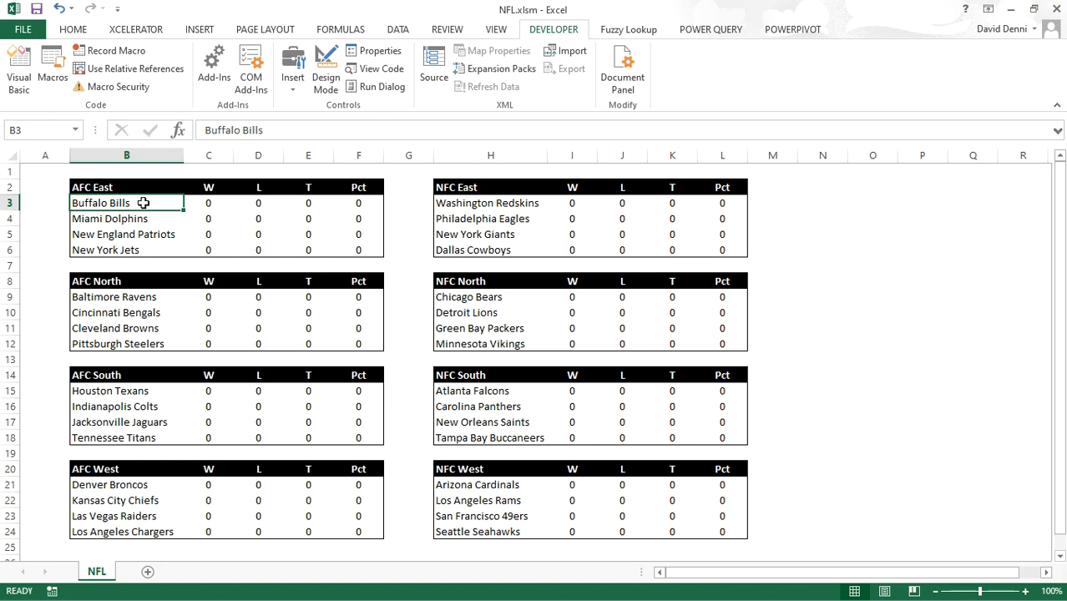
right_click(143, 203)
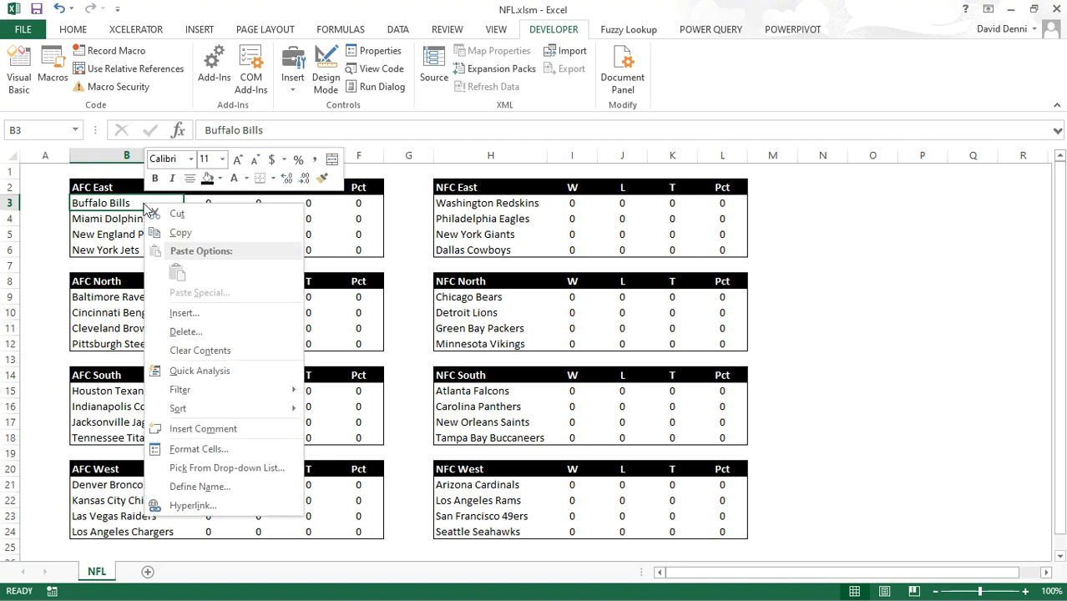
left_click(231, 429)
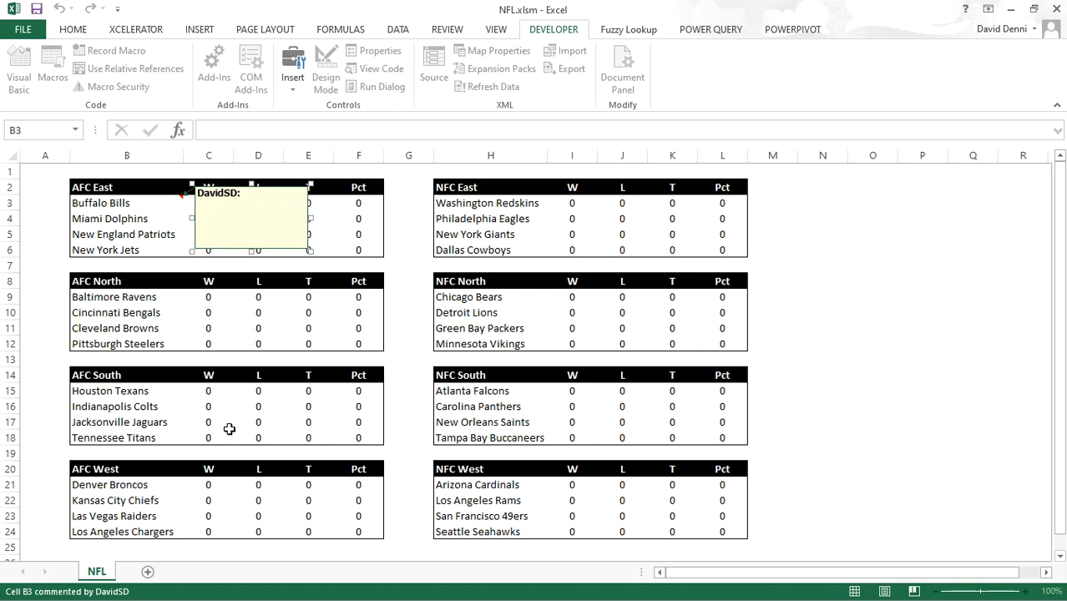
key("BackSpace")
key("BackSpace")
key("BackSpace")
key("BackSpace")
key("BackSpace")
key("BackSpace")
key("BackSpace")
key("BackSpace")
key("BackSpace")
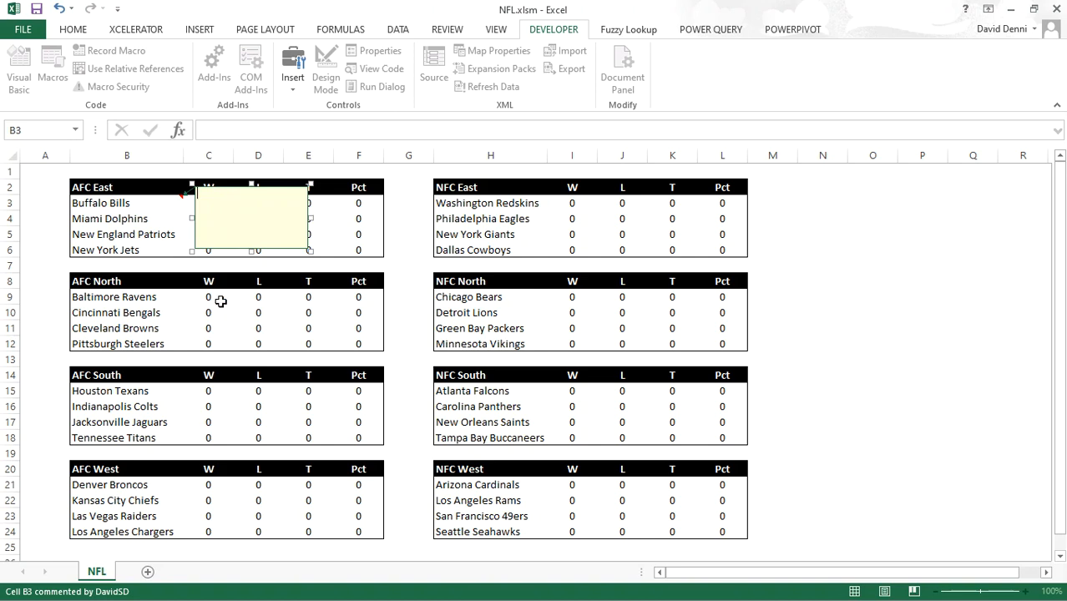
Step: Fill the Buffalo Bills comment with the picture Buffalo Bills.gif from the NFL folder, locking the picture's aspect ratio
left_click(269, 250)
right_click(269, 251)
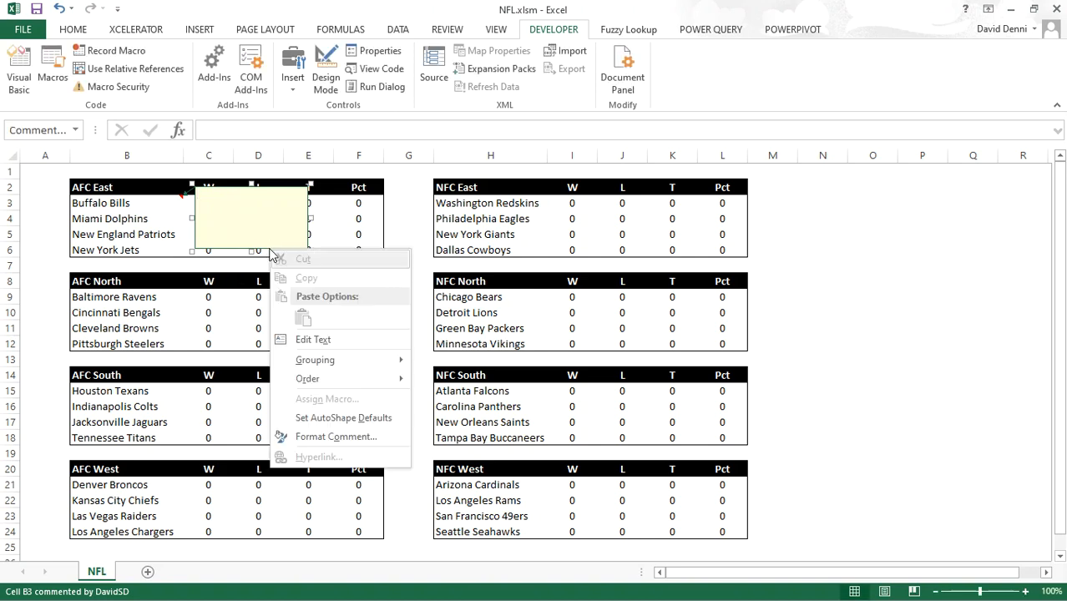
left_click(346, 437)
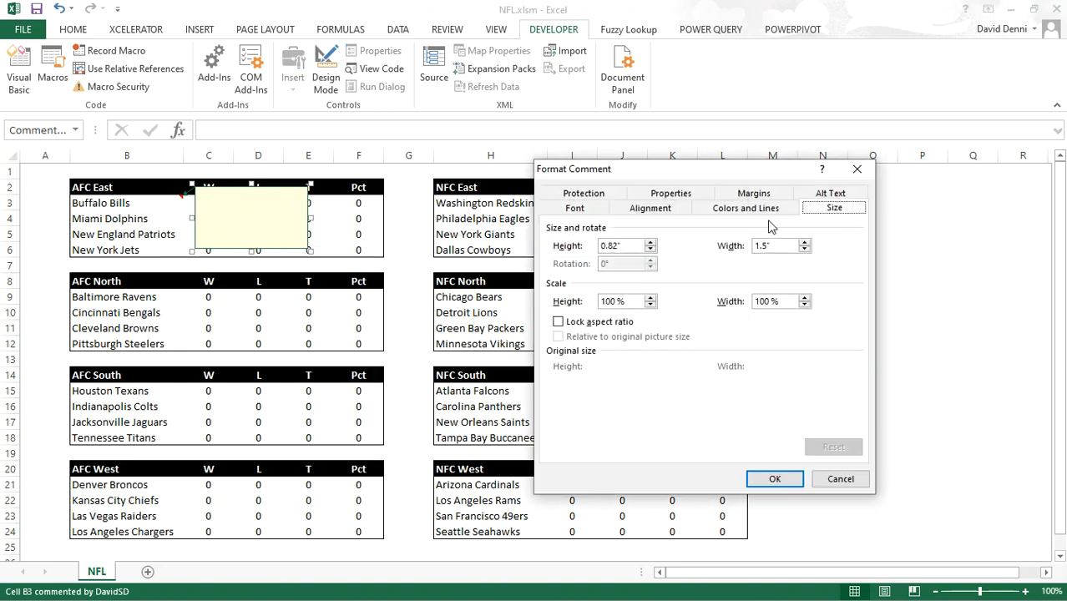
left_click(740, 211)
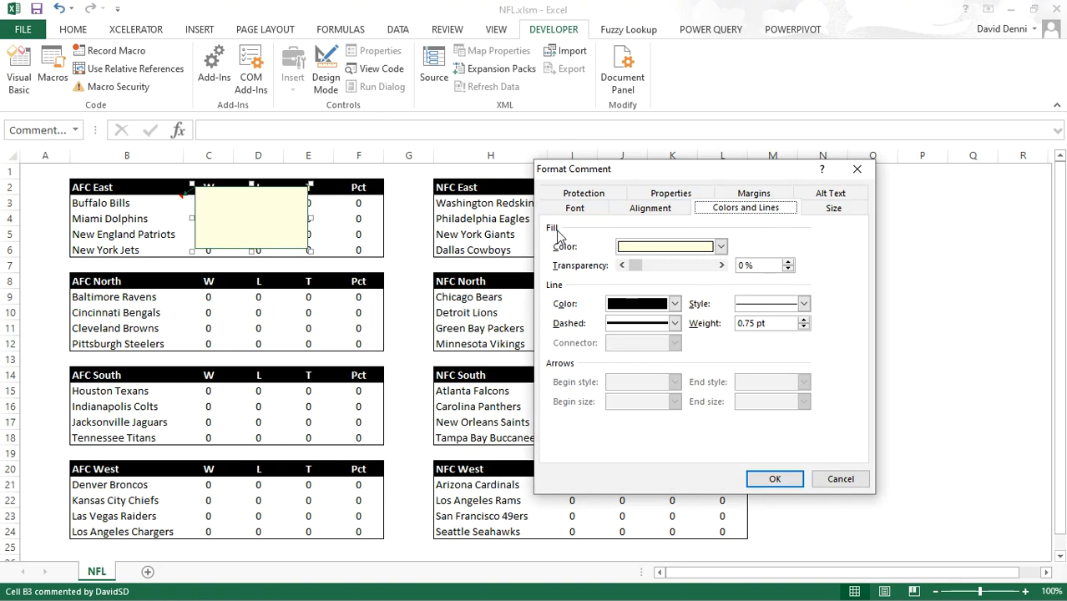
left_click(720, 247)
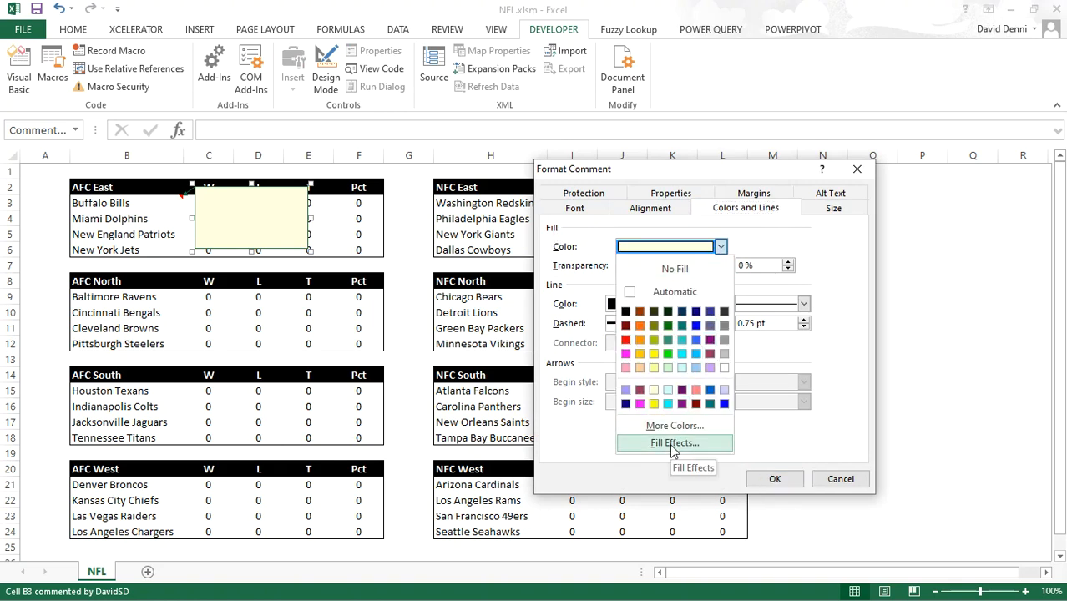
left_click(674, 443)
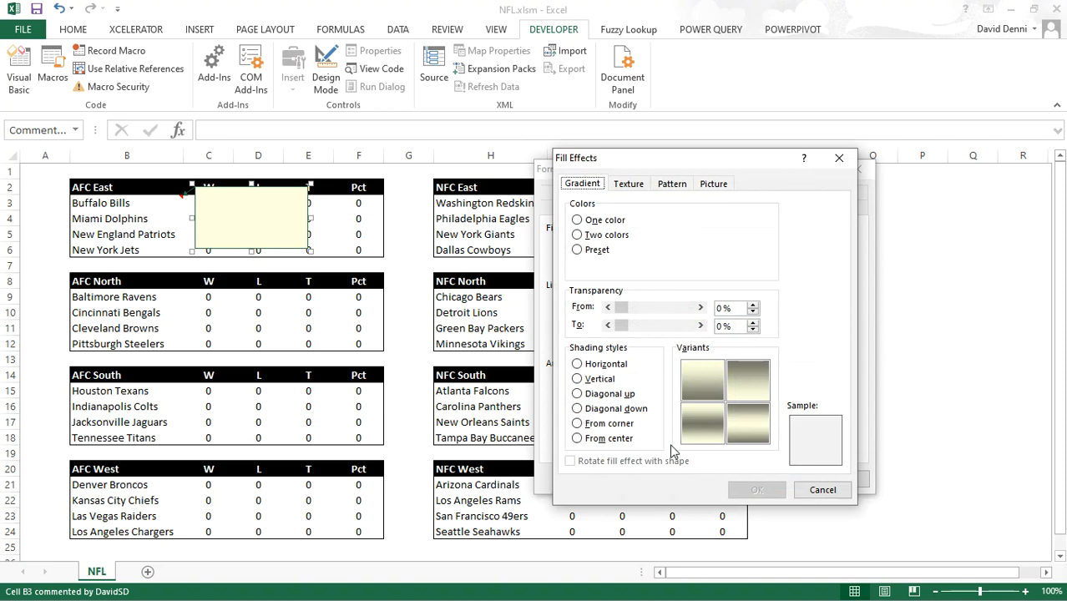
left_click(714, 184)
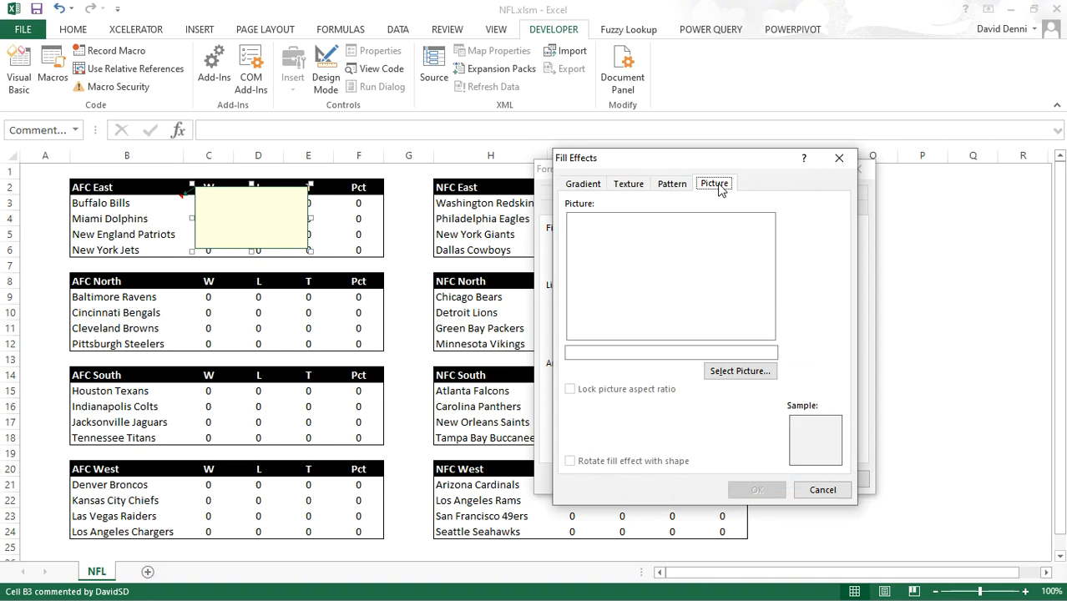
left_click(740, 376)
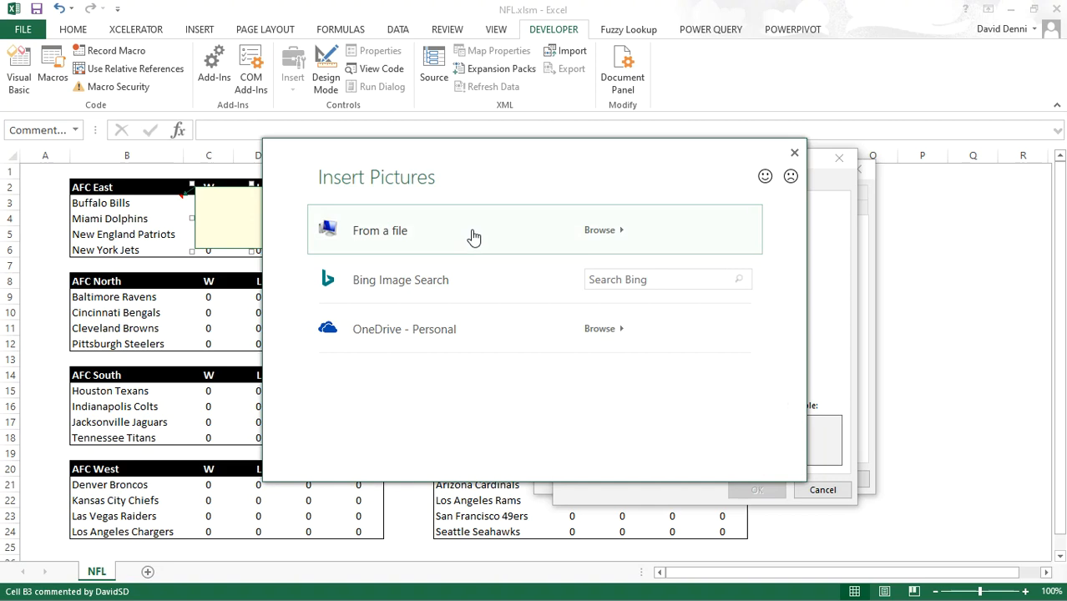
left_click(474, 238)
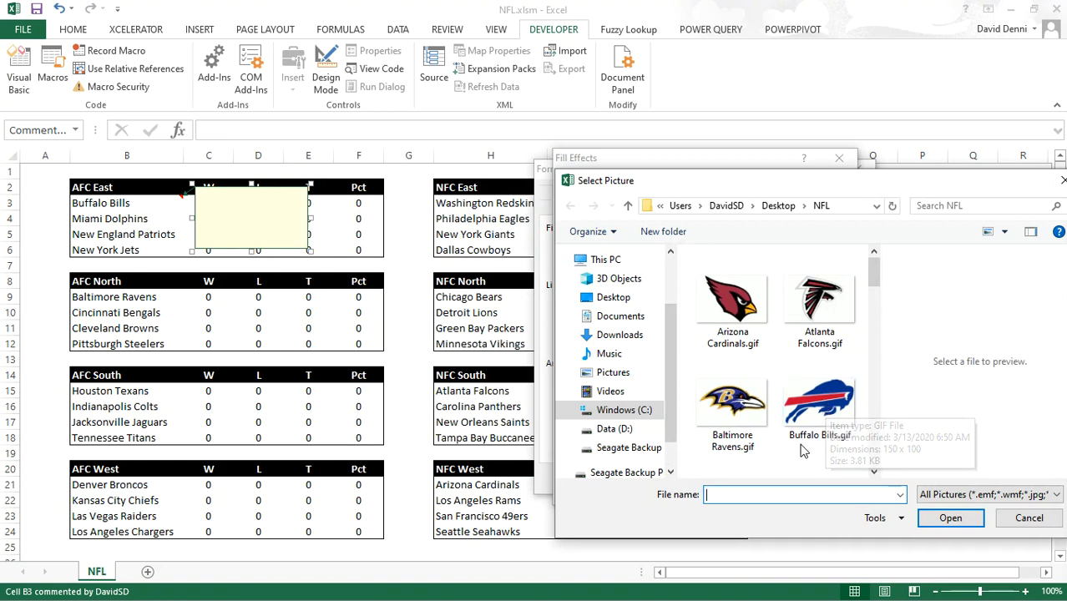
double_click(817, 405)
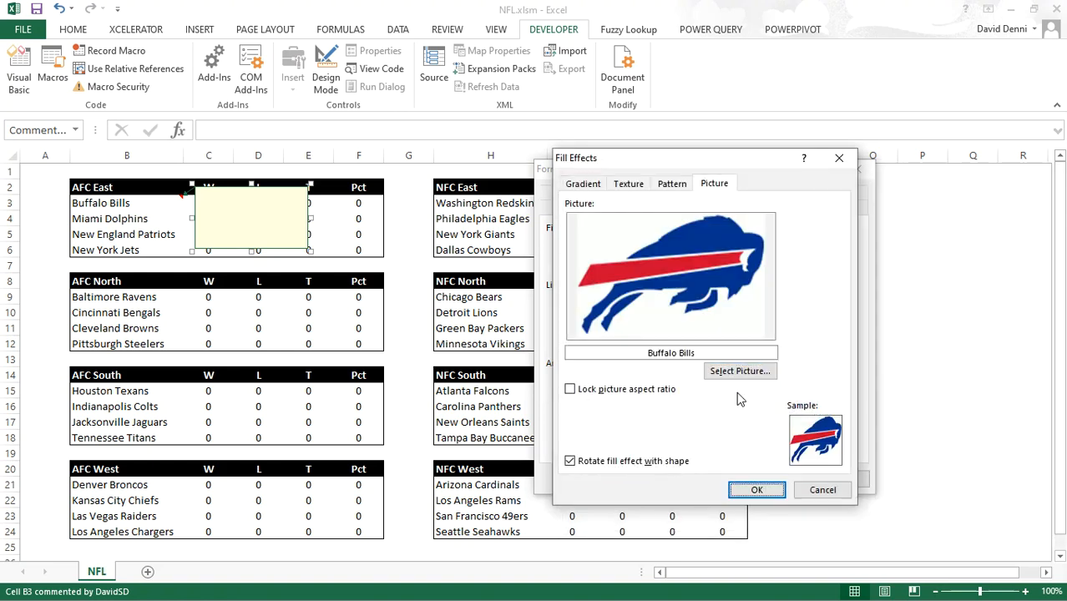
left_click(603, 392)
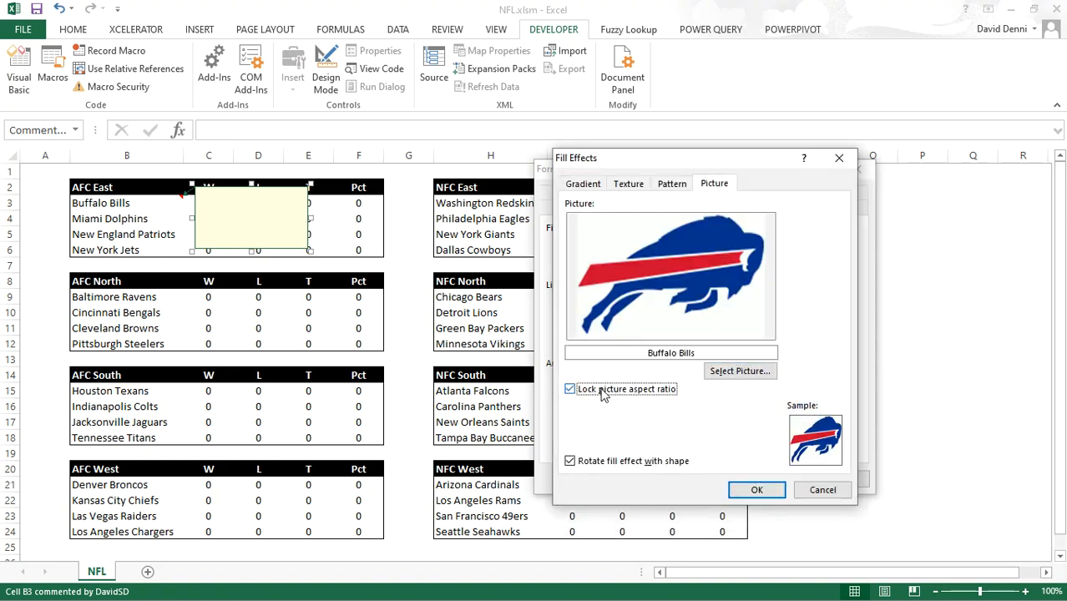
left_click(756, 489)
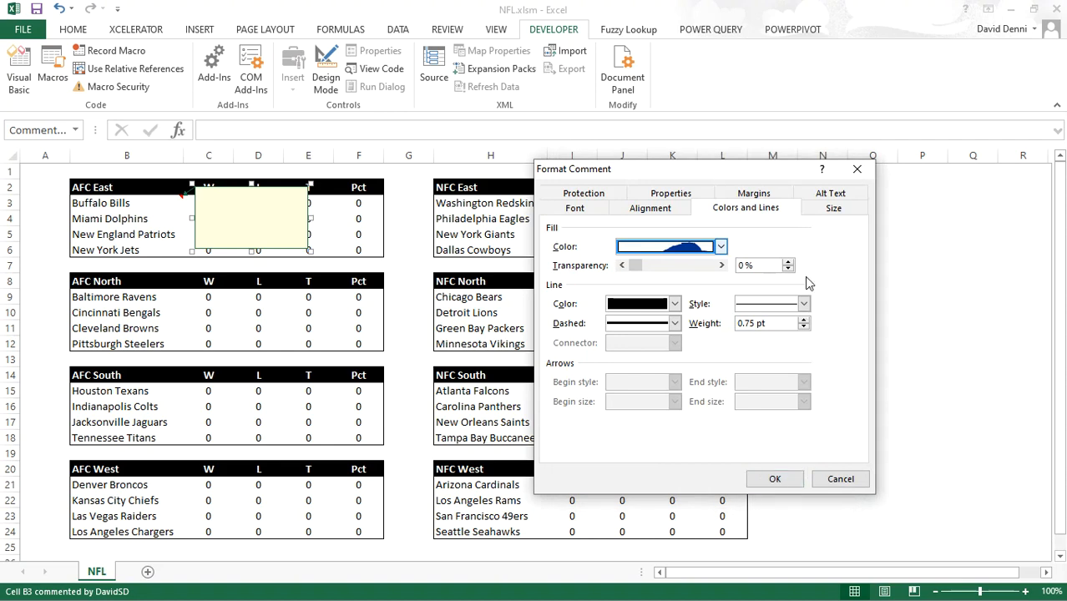
Step: Scale the Buffalo Bills comment to 50% in height and width, and apply the comment formatting
left_click(833, 209)
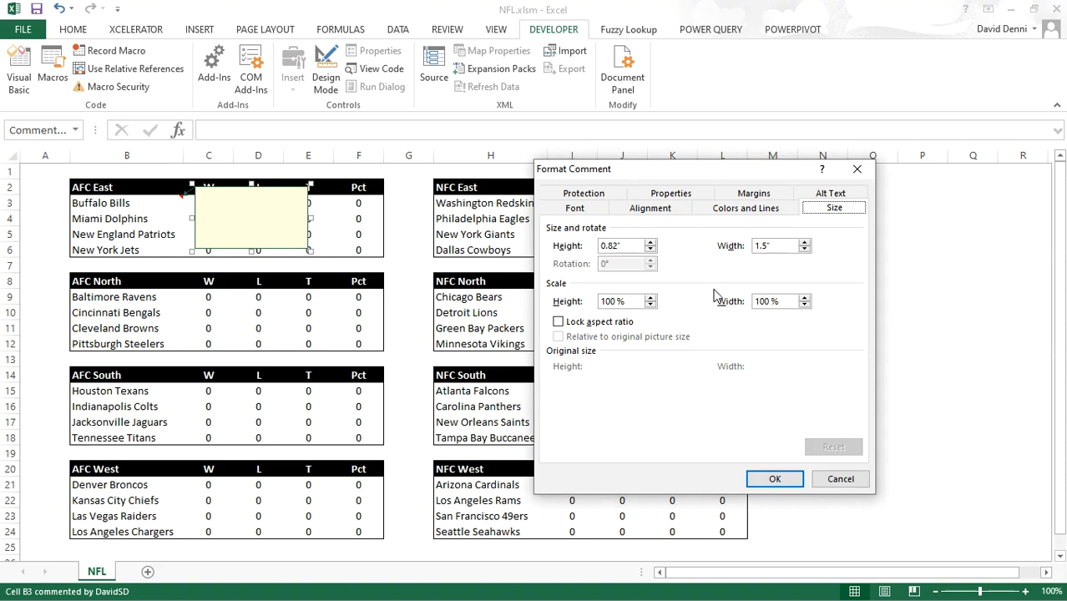
double_click(613, 301)
type("50")
left_click(769, 301)
double_click(770, 302)
type("50")
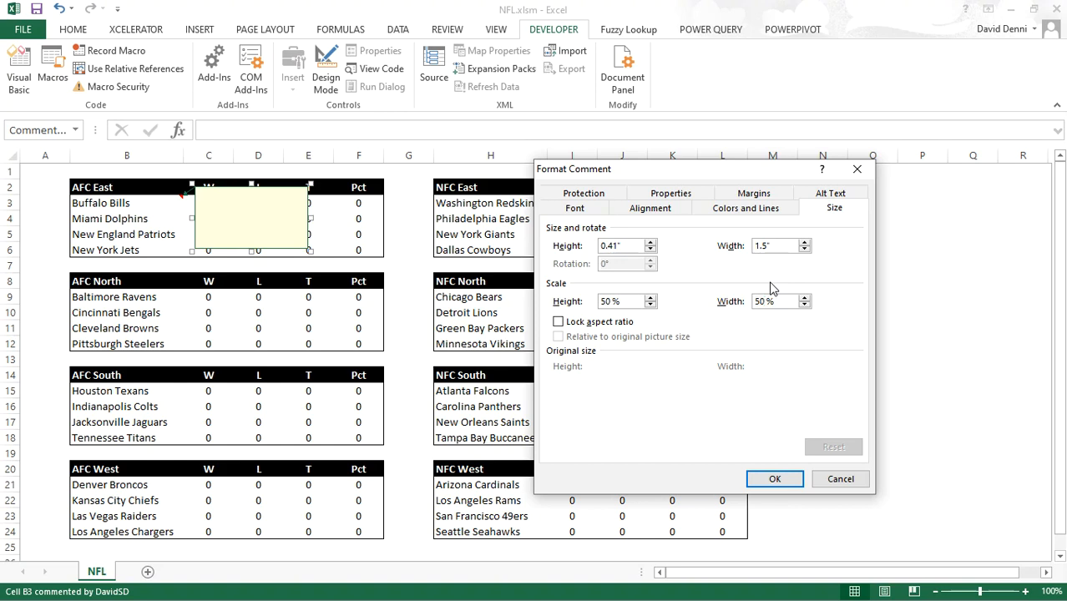
left_click(776, 479)
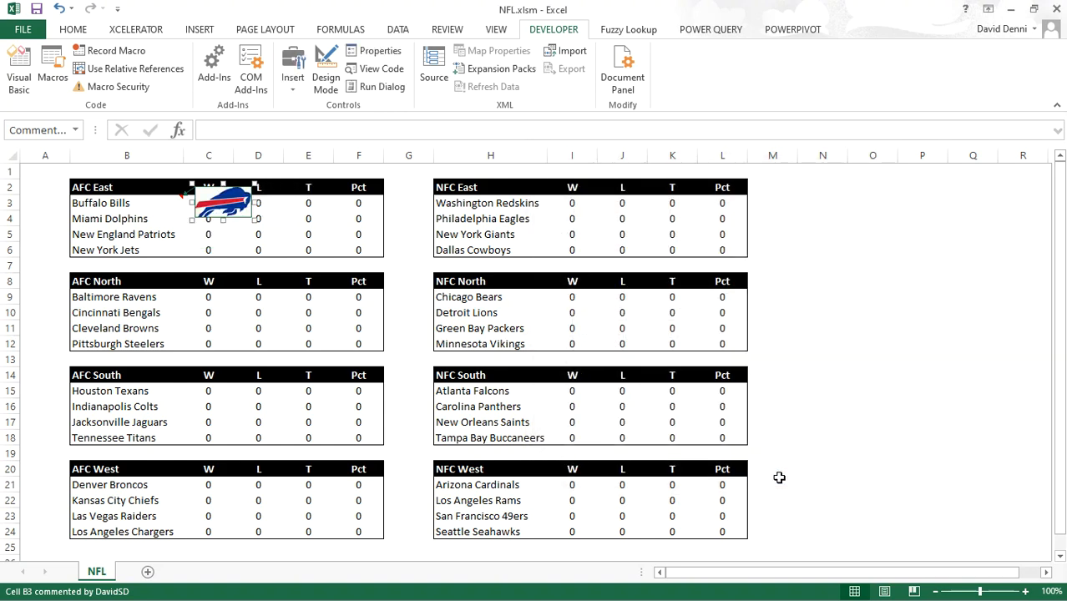
left_click(855, 408)
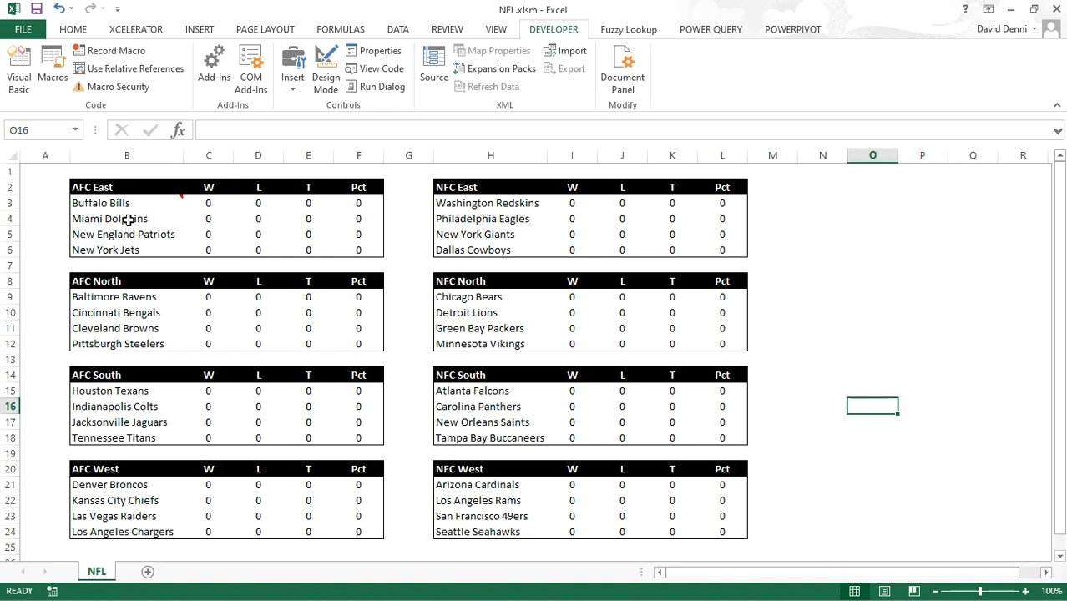
Step: Run the AddPictureInComment macro on the team names of all eight AFC and NFC divisions, and check the resulting picture comments
left_click(123, 204)
left_click_drag(123, 204, 123, 246)
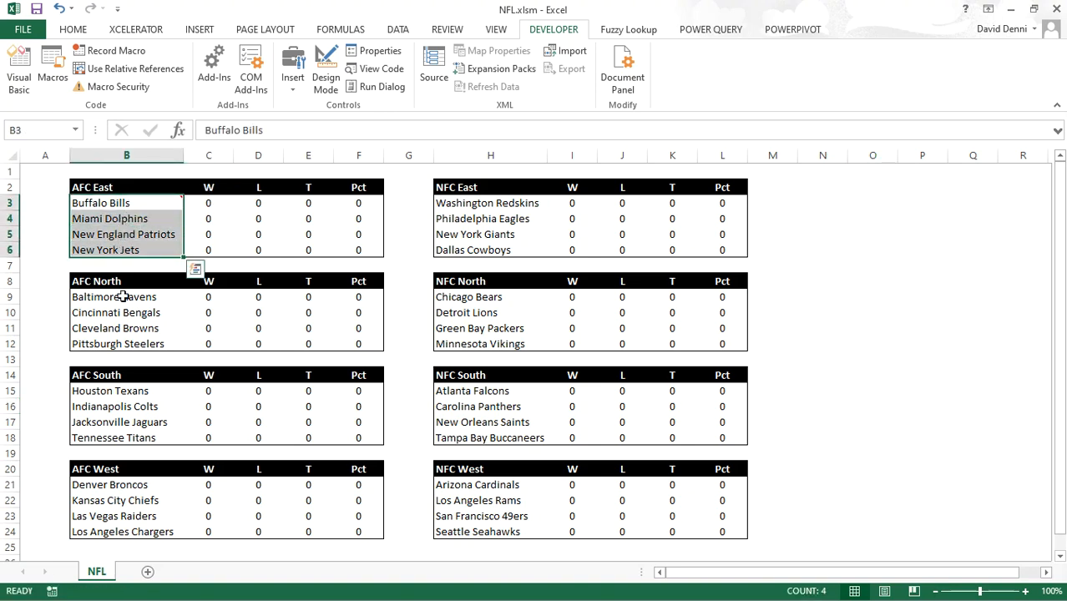
left_click_drag(120, 296, 119, 338)
left_click_drag(123, 391, 133, 437)
left_click_drag(129, 489, 131, 529)
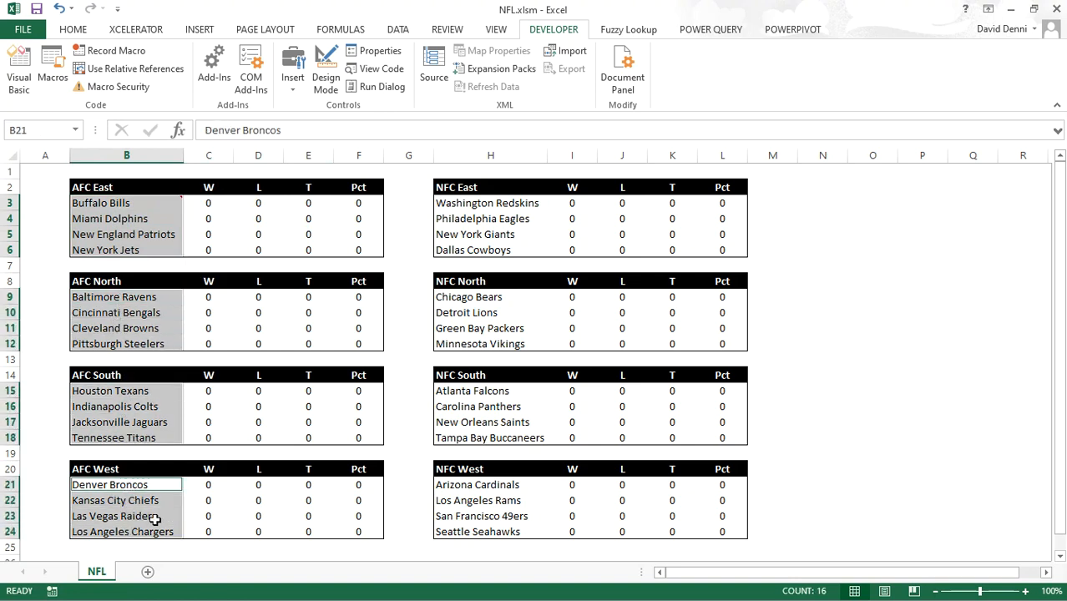
left_click_drag(484, 207, 483, 249)
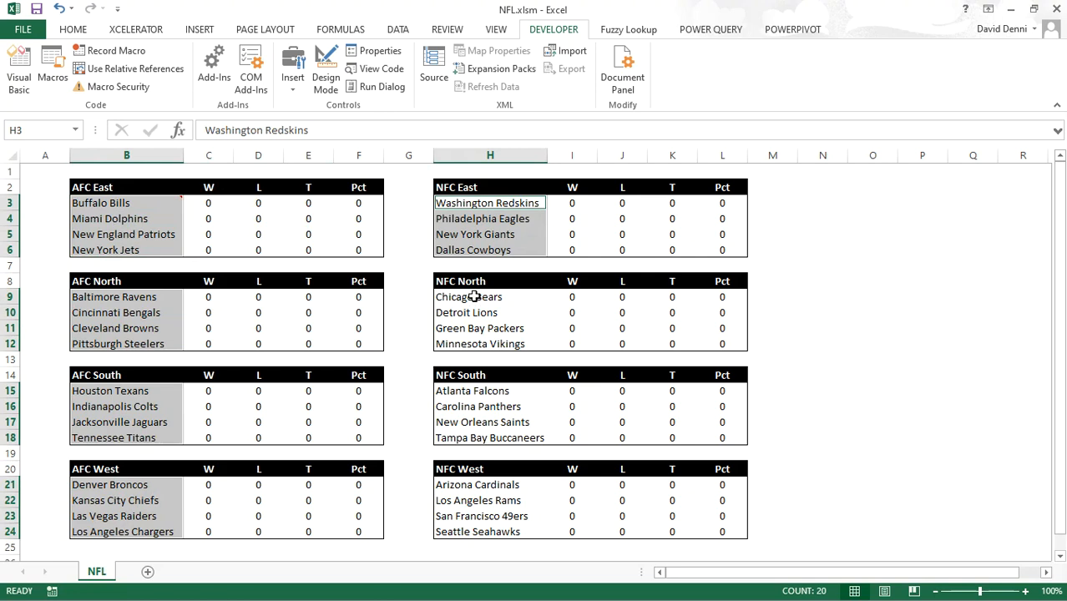
left_click_drag(472, 297, 477, 342)
left_click_drag(482, 396, 492, 437)
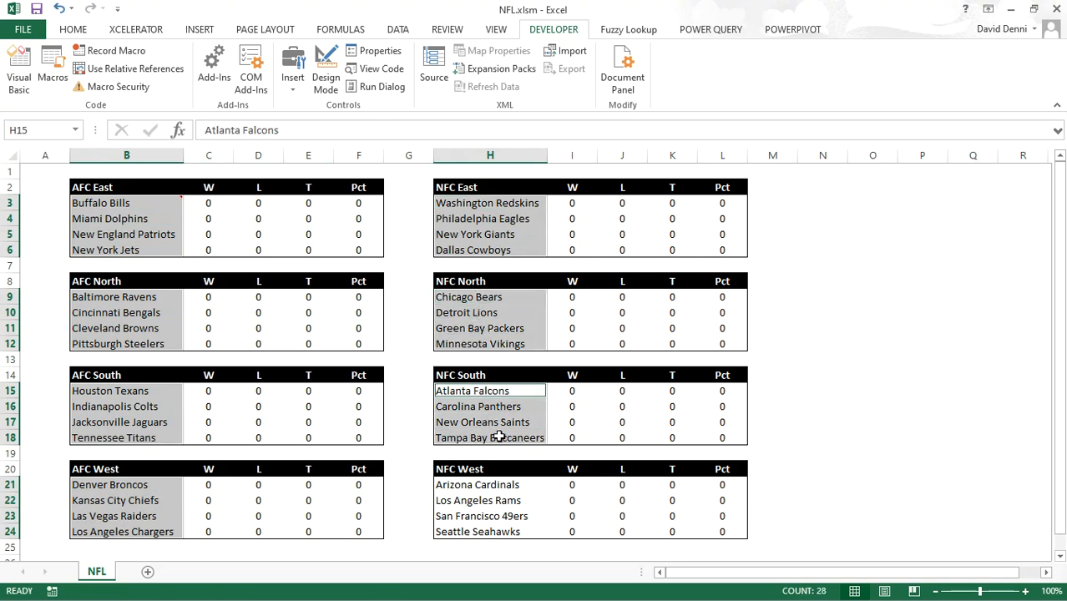
left_click_drag(480, 483, 478, 530)
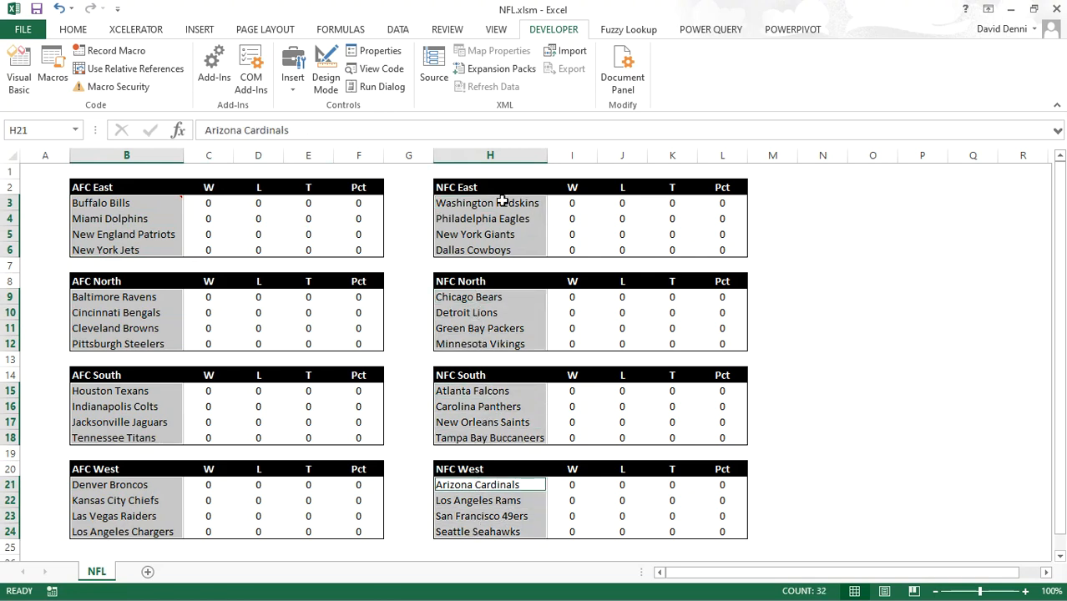
left_click(57, 80)
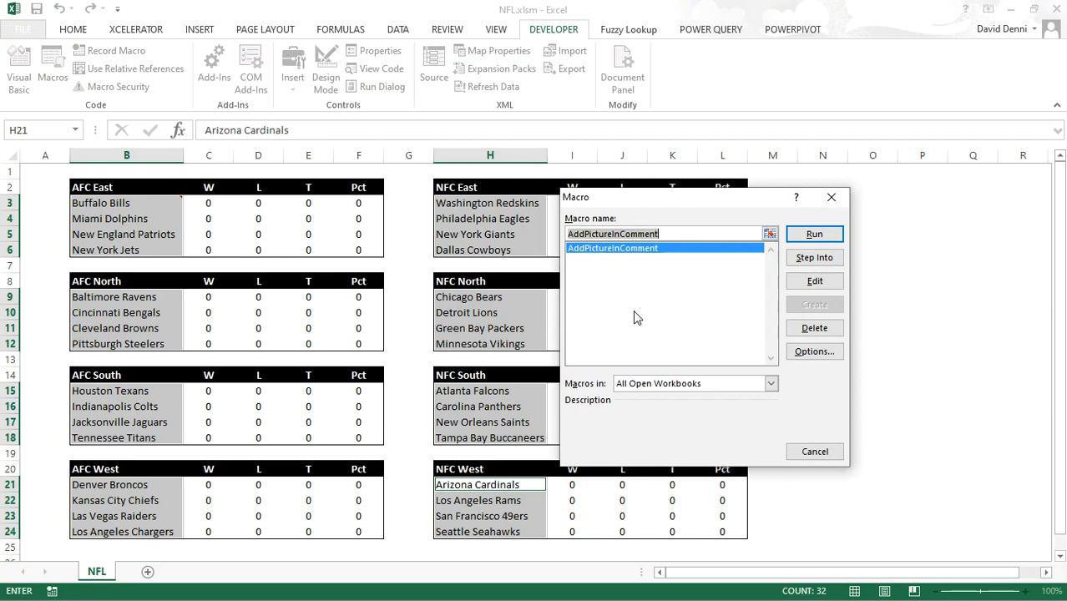
left_click(822, 235)
left_click(887, 311)
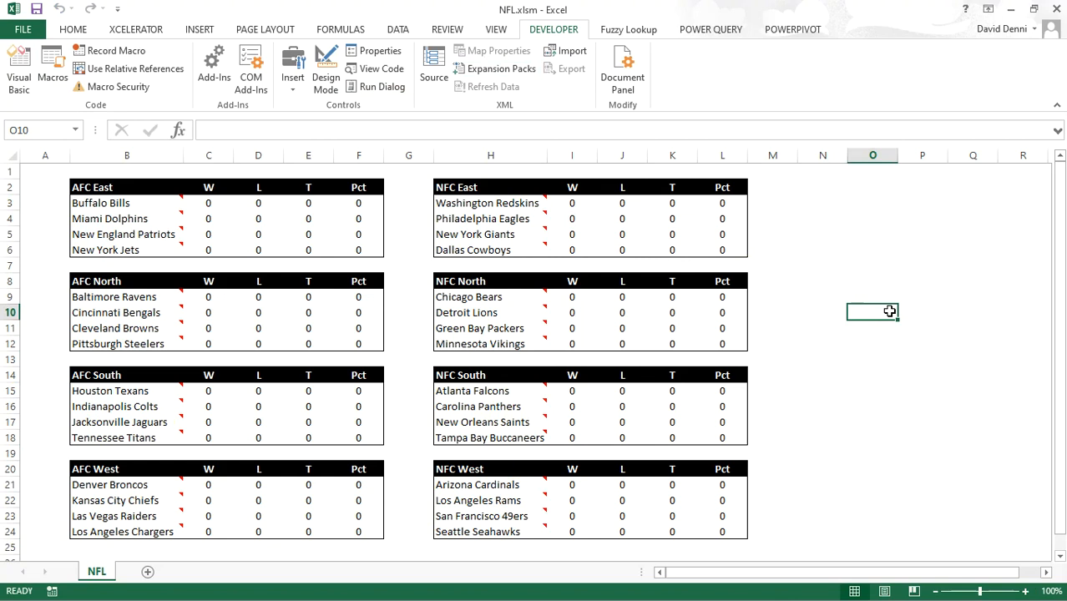
mouse_move(494, 502)
mouse_move(483, 313)
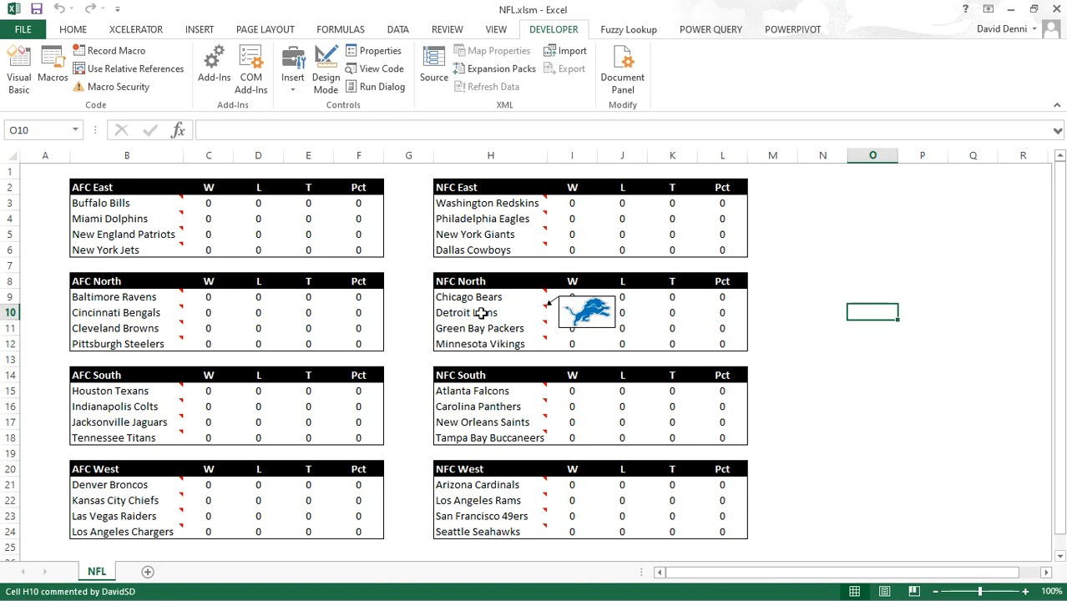
Step: Examine the AddPictureInComment code for its picture folder path, file extension and width factor, and return to the worksheet
key("alt+F11")
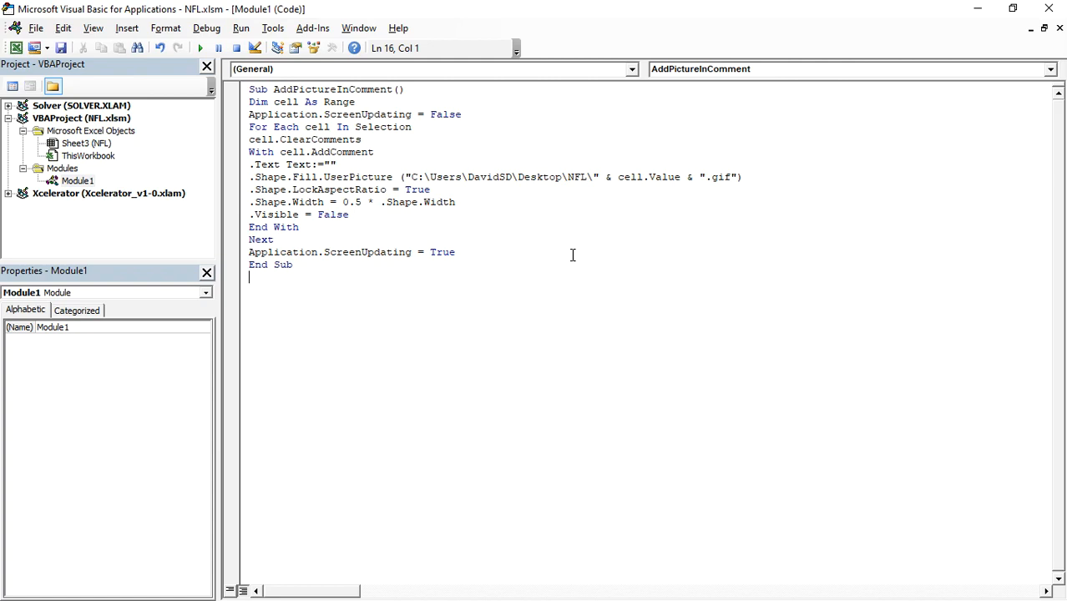
left_click(409, 176)
left_click_drag(410, 177, 593, 174)
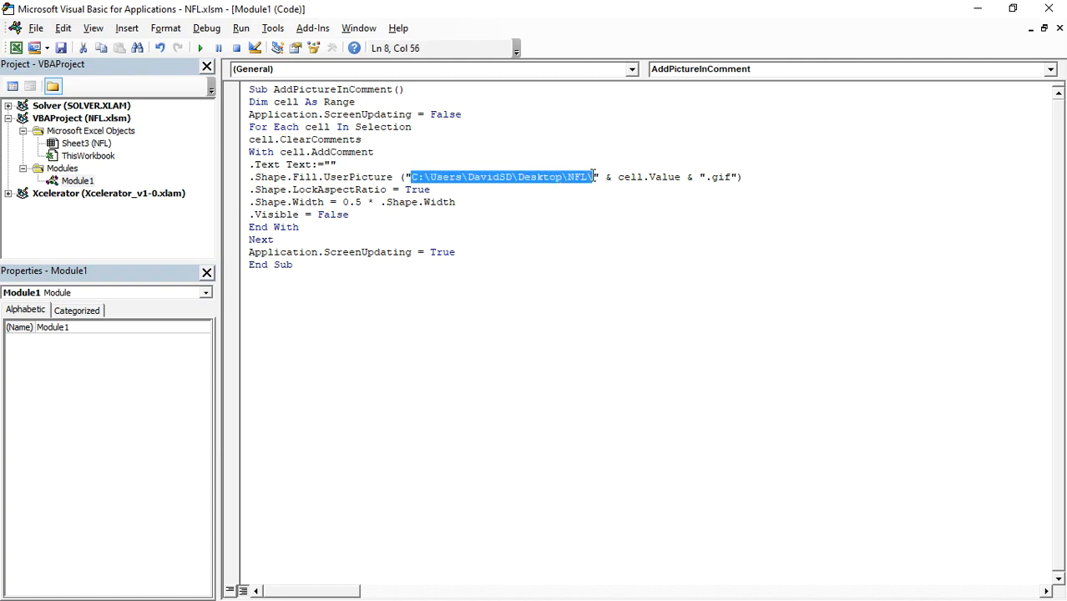
left_click(534, 328)
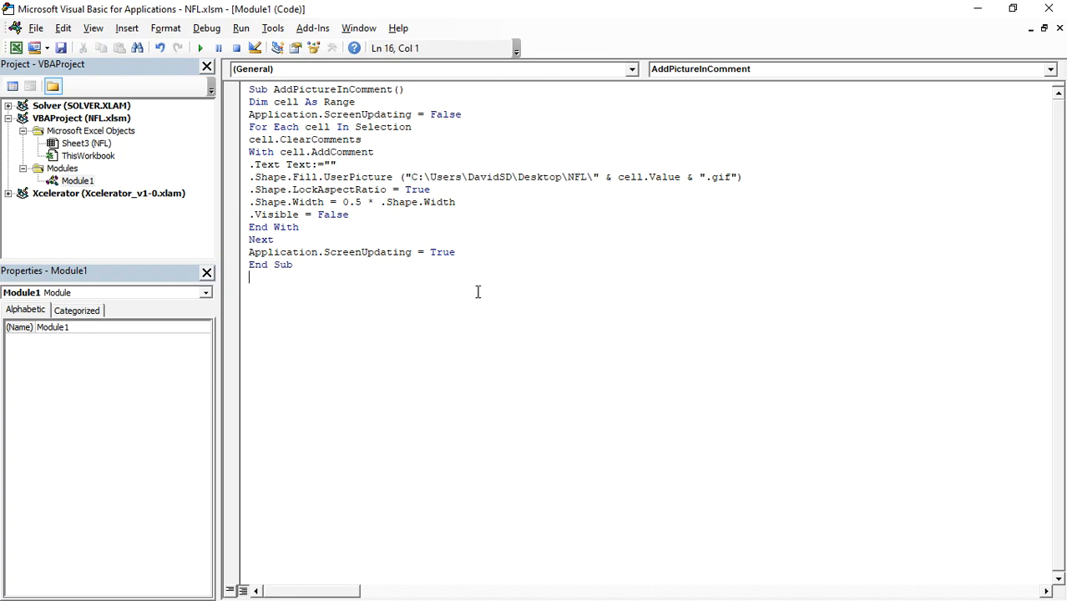
left_click_drag(737, 177, 705, 179)
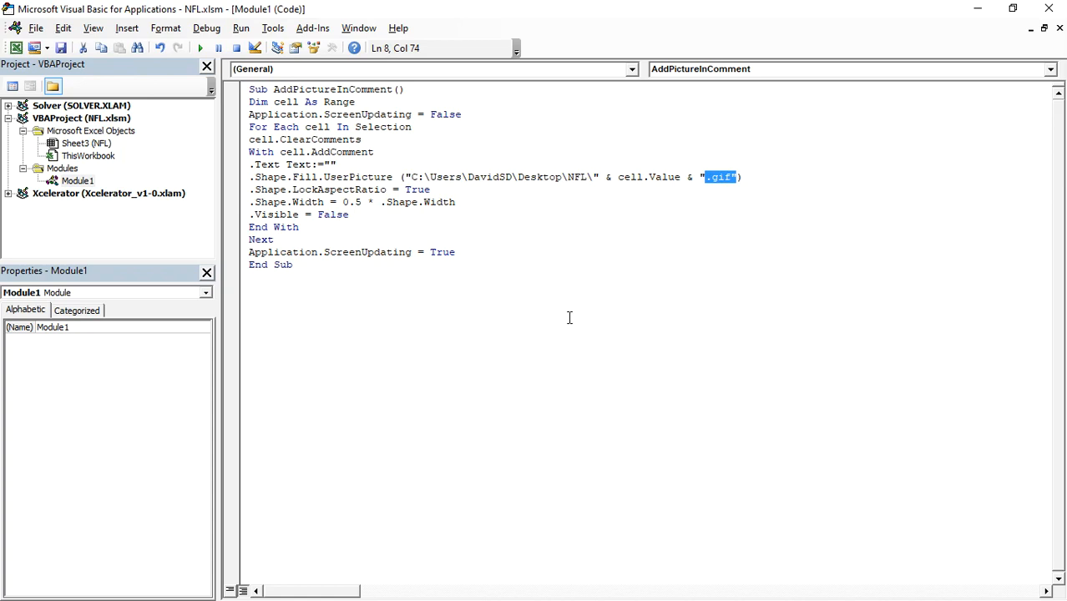
left_click_drag(360, 202, 342, 203)
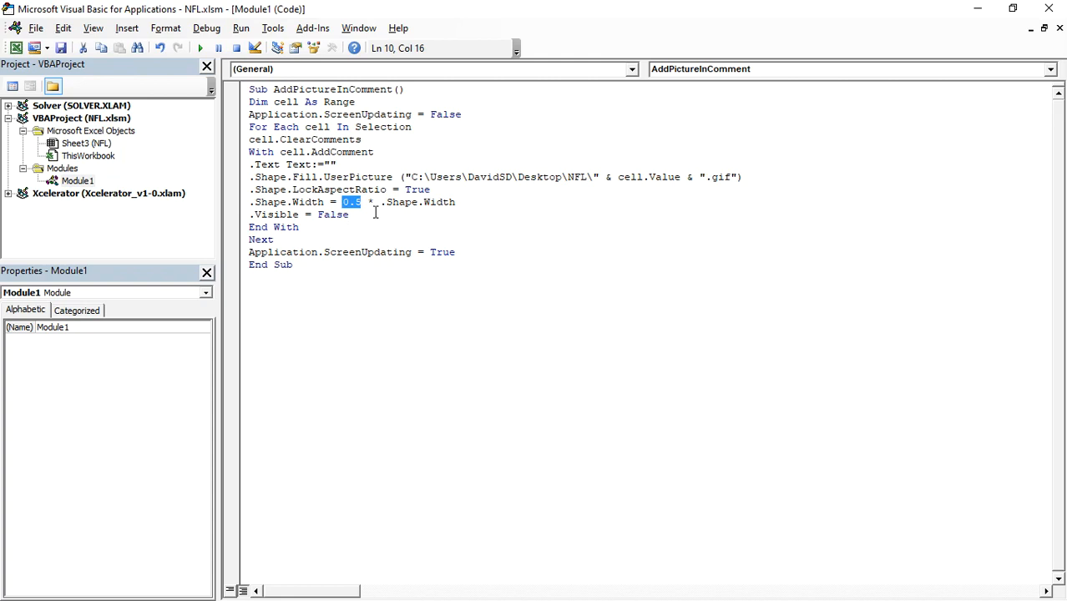
left_click(402, 306)
left_click(1045, 10)
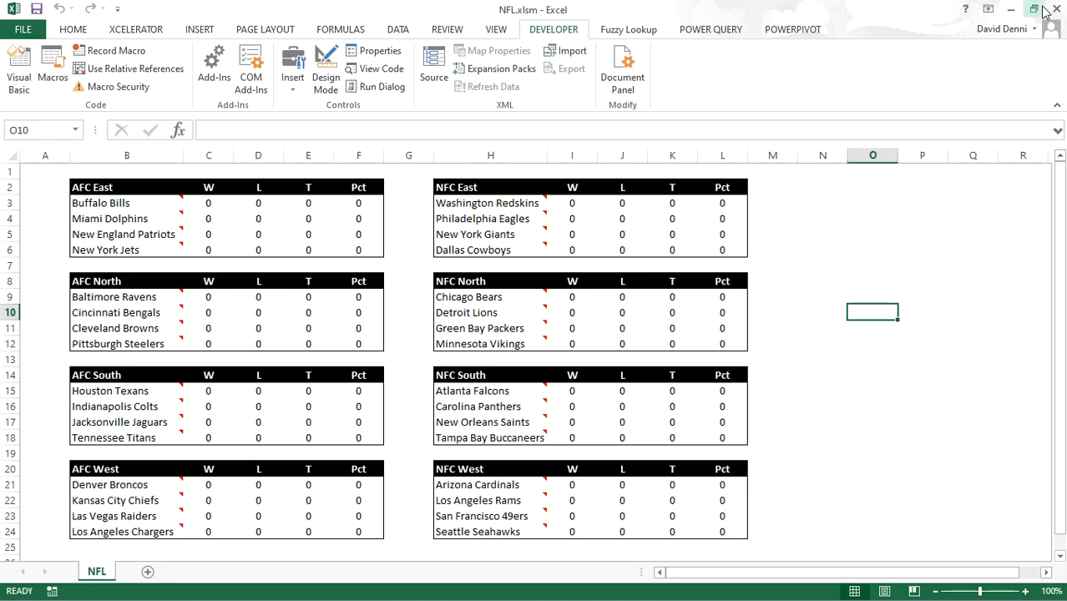
left_click(823, 410)
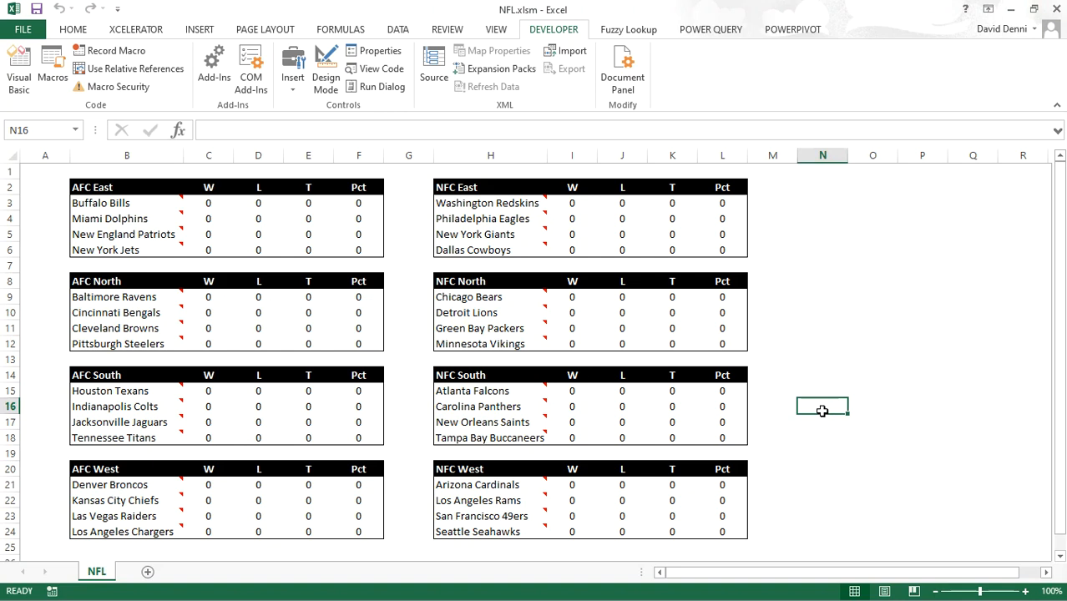